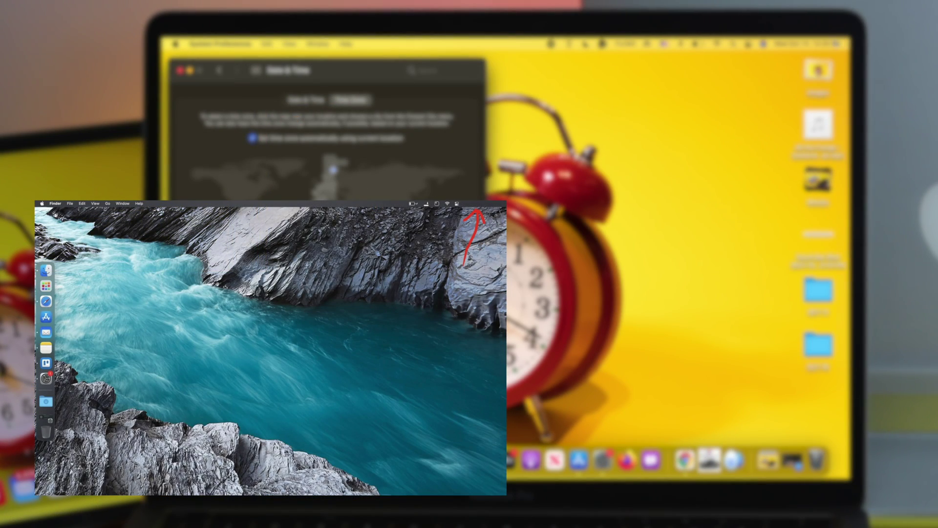
Dismiss the notifications panel and open System Preferences from the Apple menu.
click(824, 45)
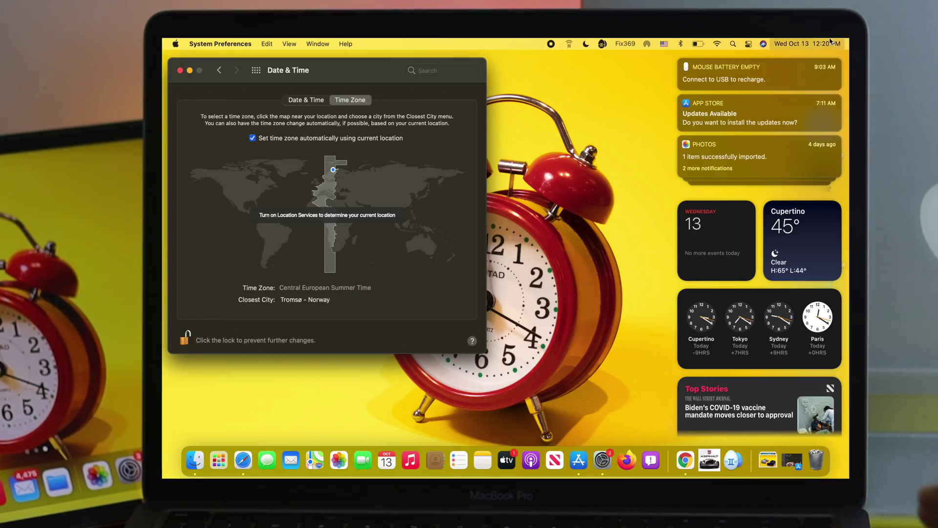
click(330, 141)
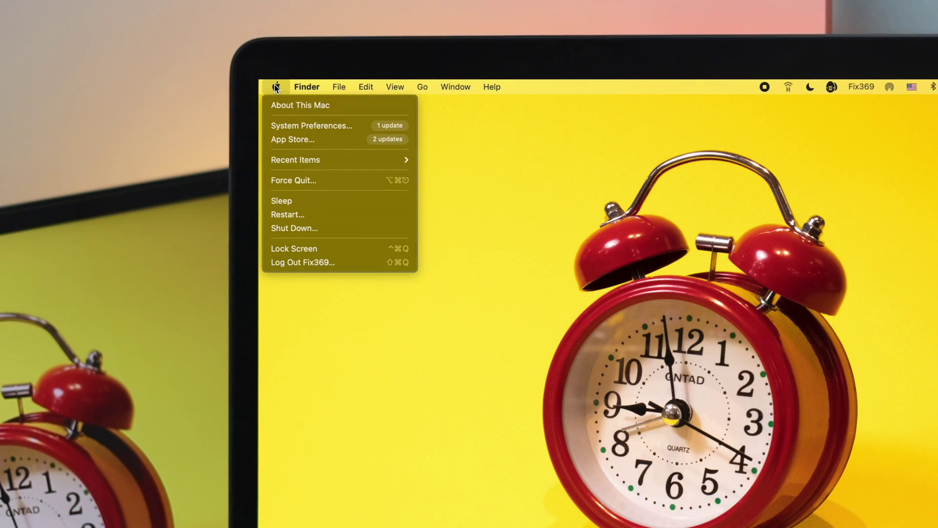
click(313, 131)
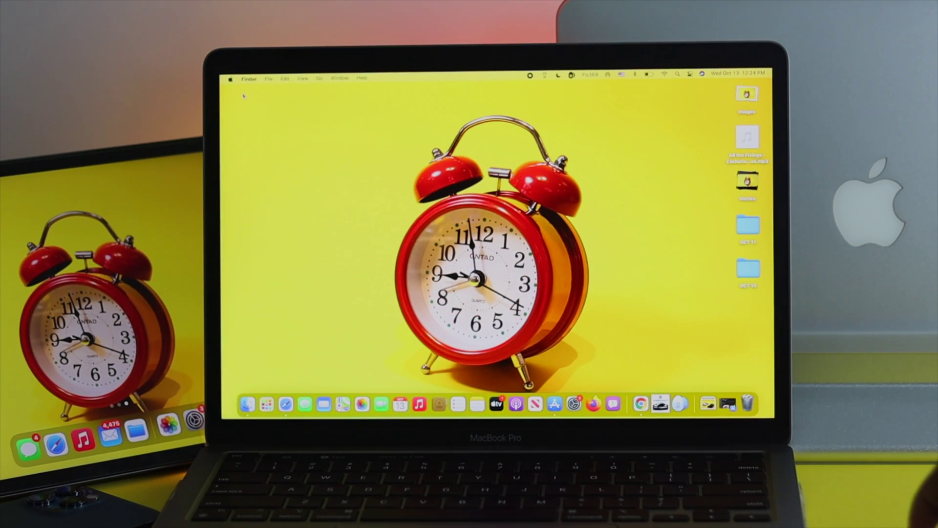
click(229, 78)
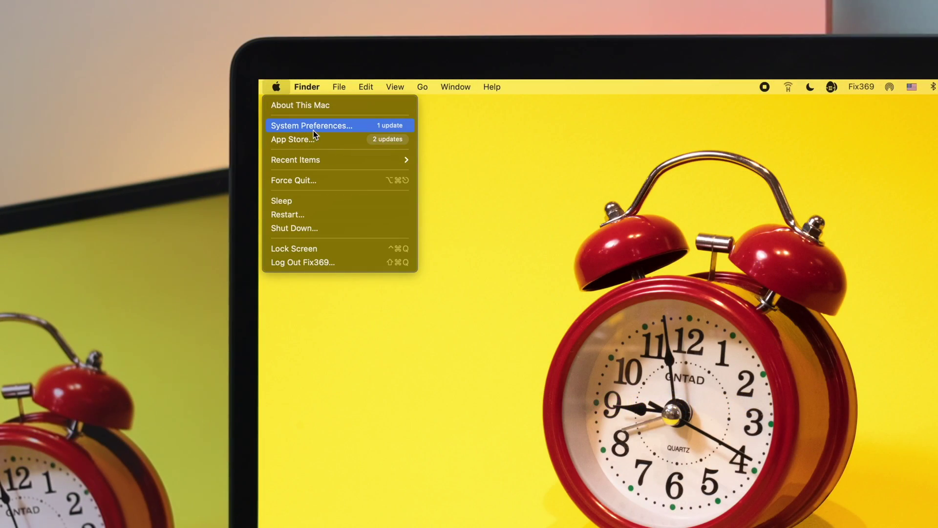
click(312, 129)
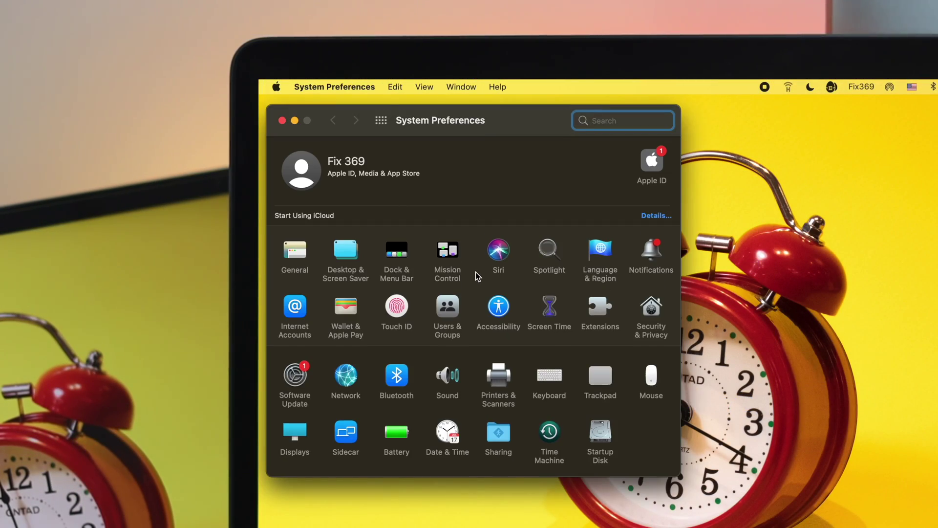
Open Date & Time and unlock it with the administrator password.
click(439, 446)
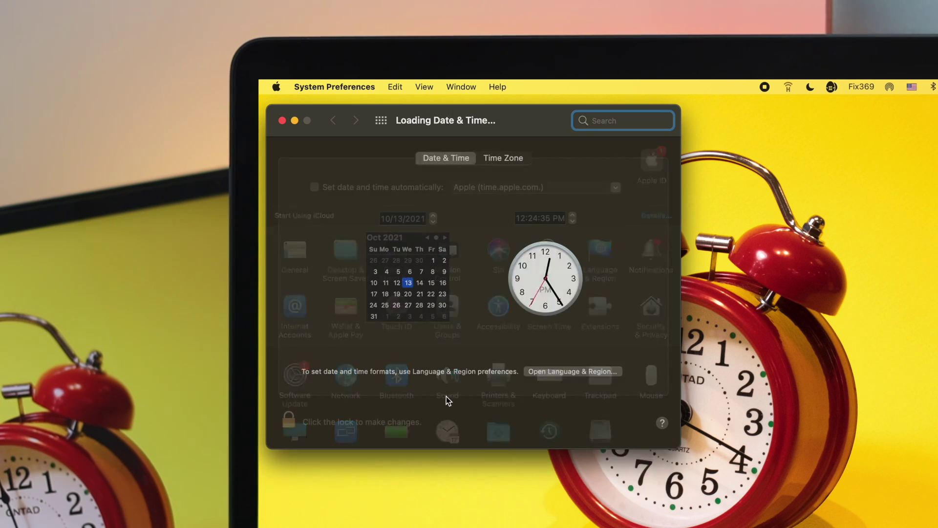
click(287, 422)
click(493, 299)
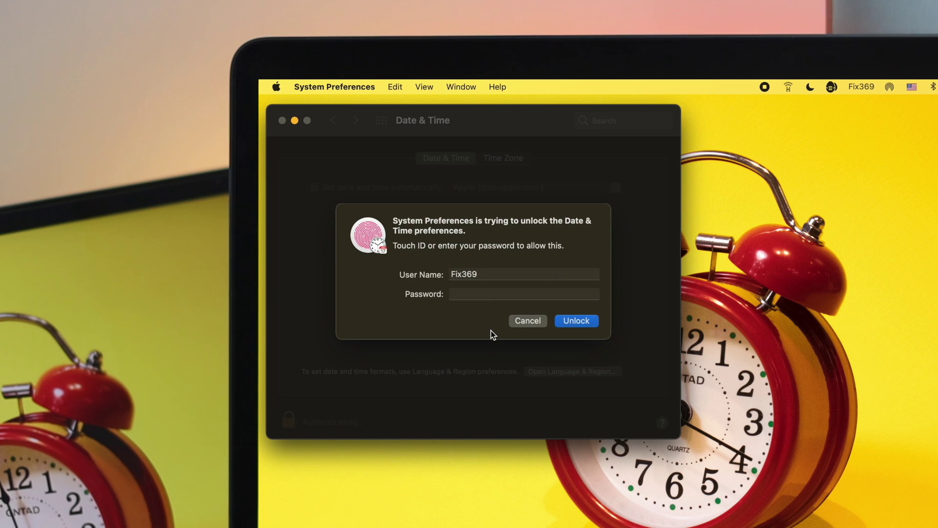
click(591, 321)
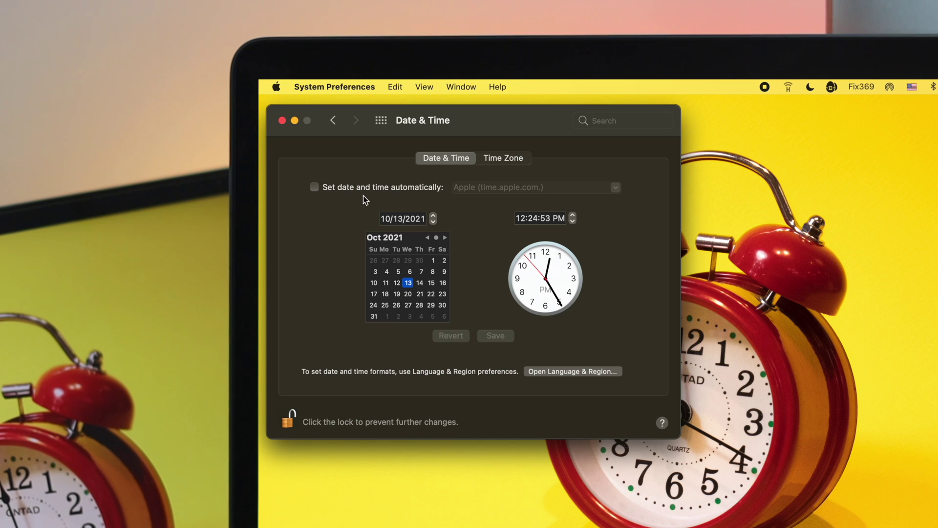
Enable 'Set date and time automatically' and 'Set time zone automatically using current location', then close.
click(315, 188)
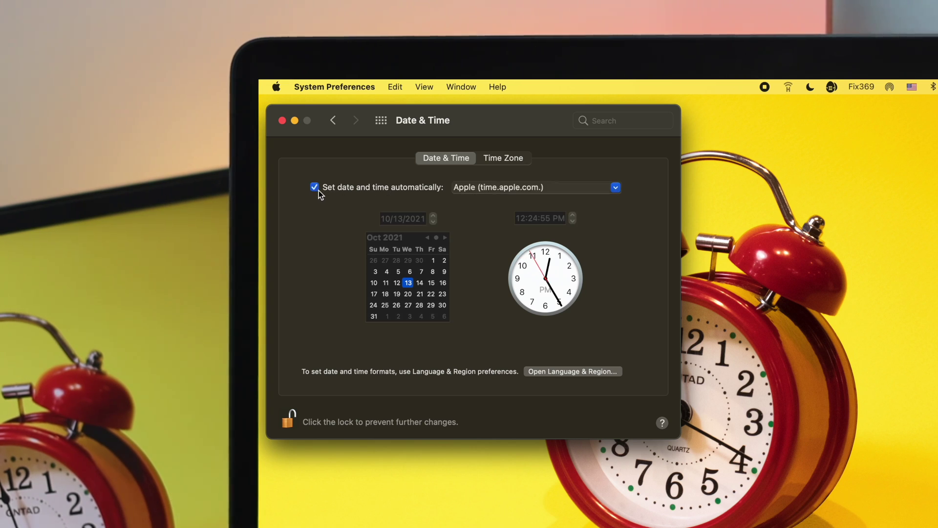
click(519, 163)
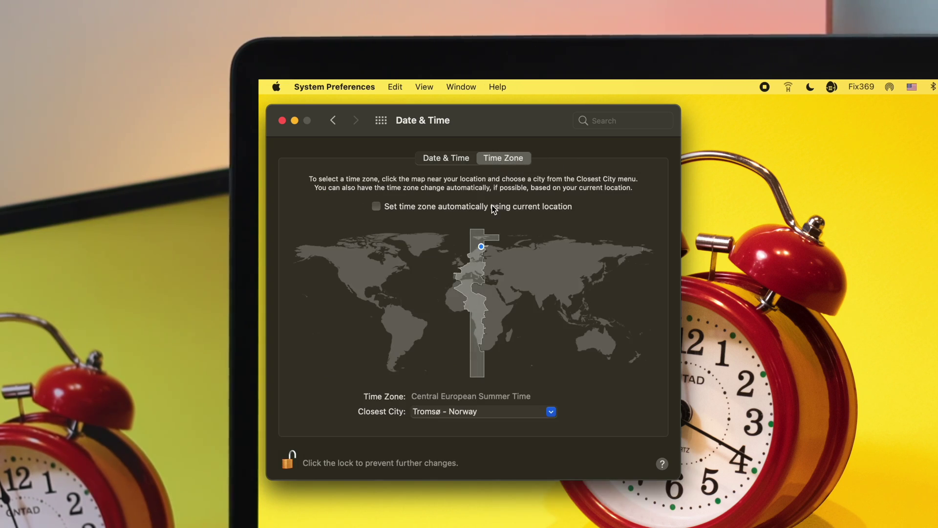
click(377, 207)
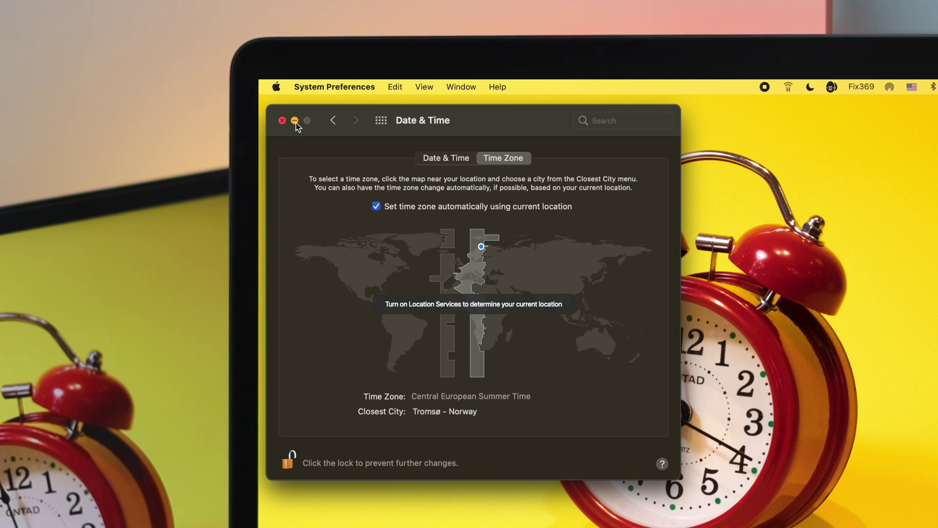
click(282, 120)
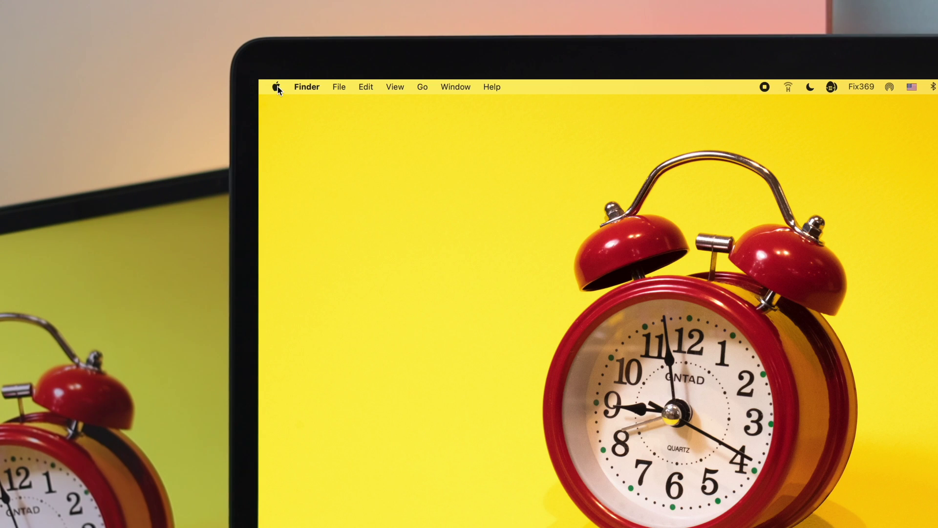
Open Security & Privacy's Location Services pane and unlock it with the password.
click(277, 88)
click(276, 126)
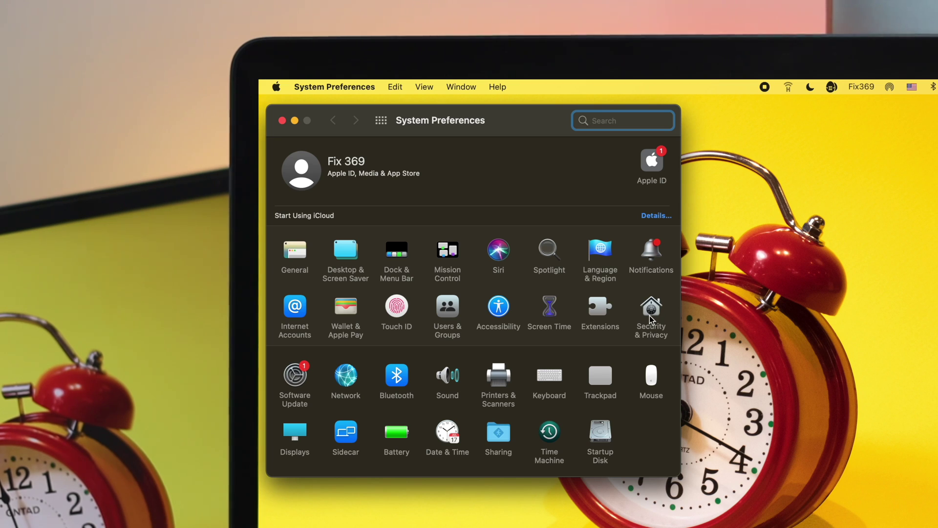
click(650, 315)
click(332, 196)
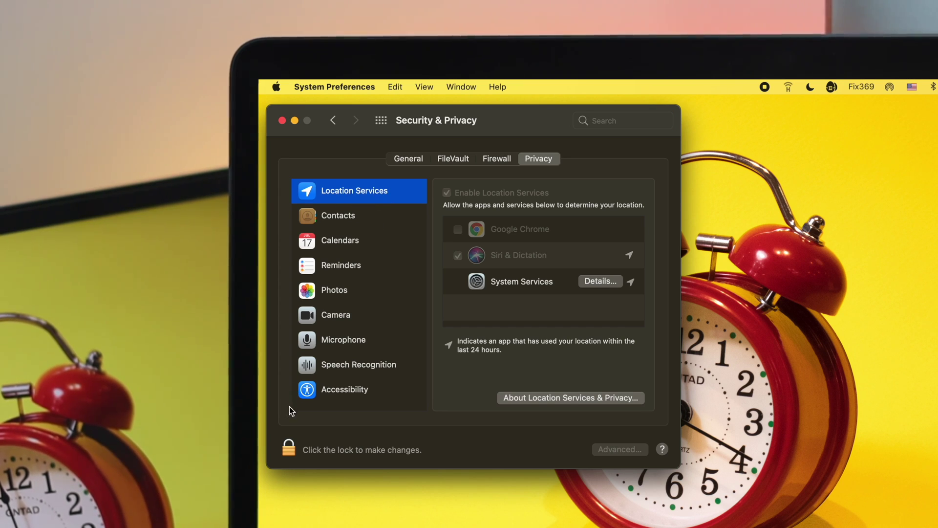
click(288, 451)
click(499, 313)
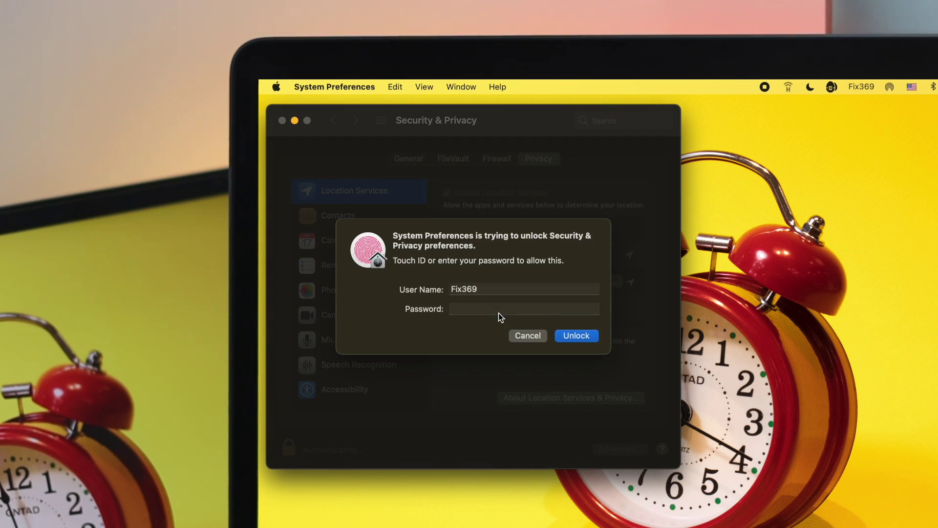
text(••••••)
click(569, 329)
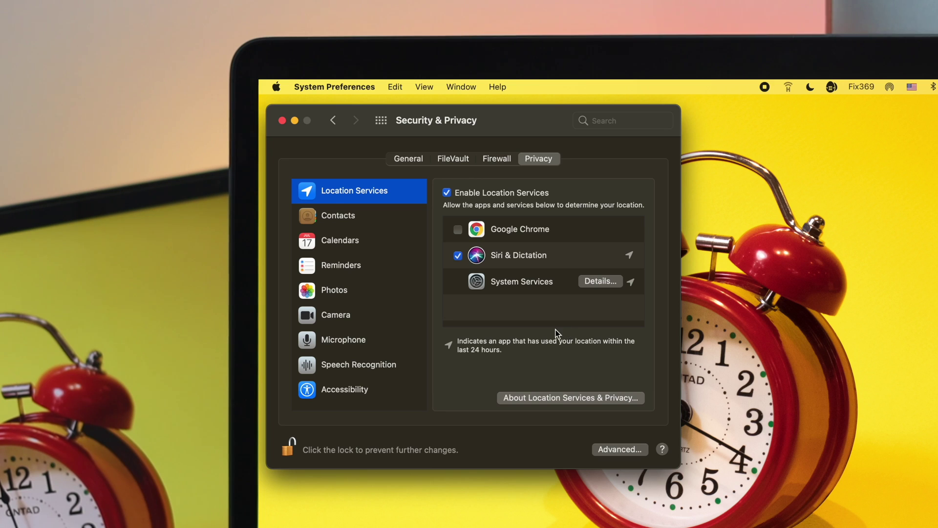
Allow System Services location for Time Zone & System Customization, then relock the privacy settings.
click(599, 283)
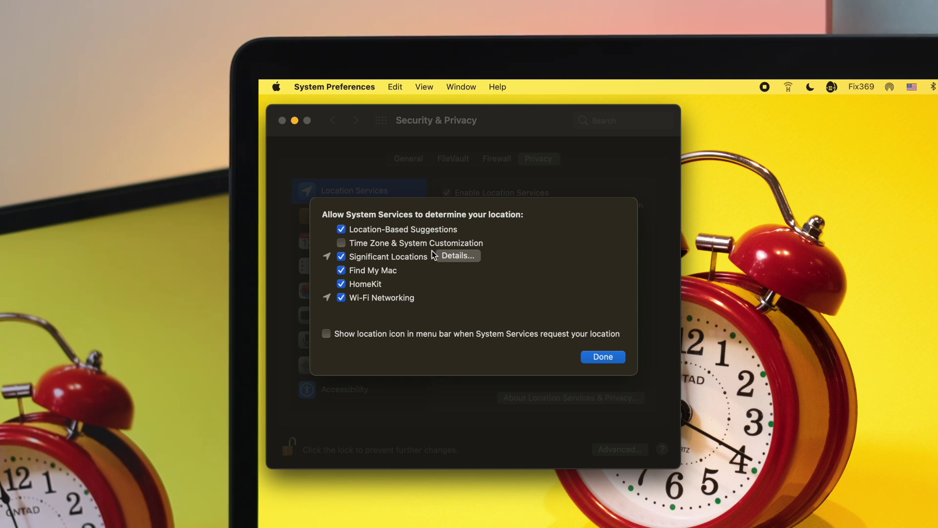
click(351, 245)
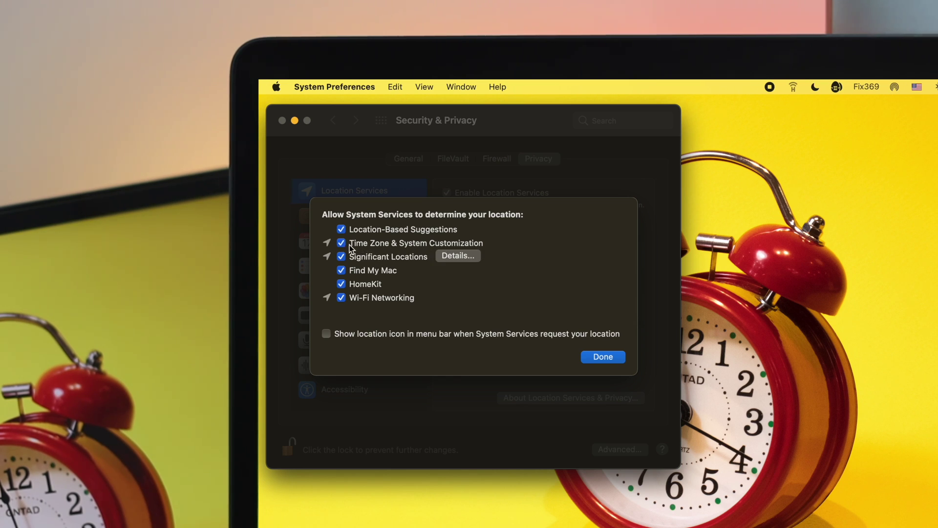
click(603, 357)
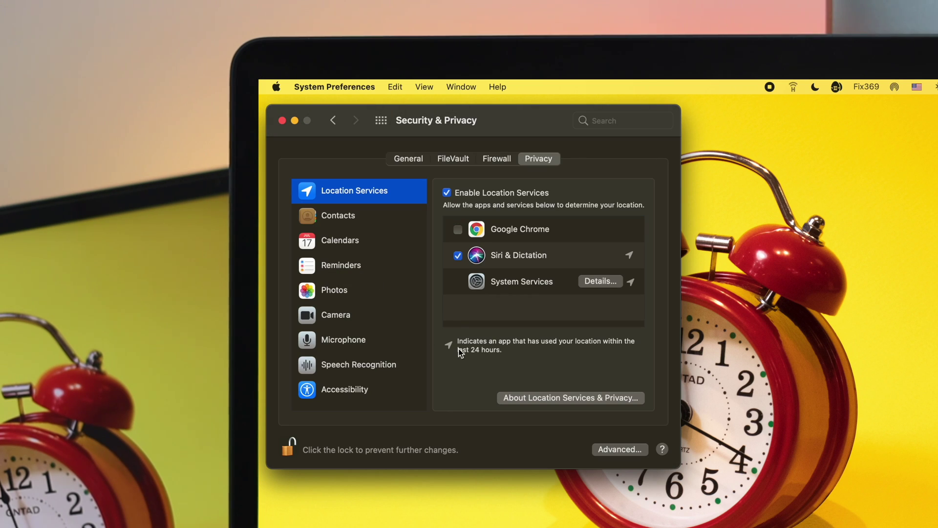
click(289, 449)
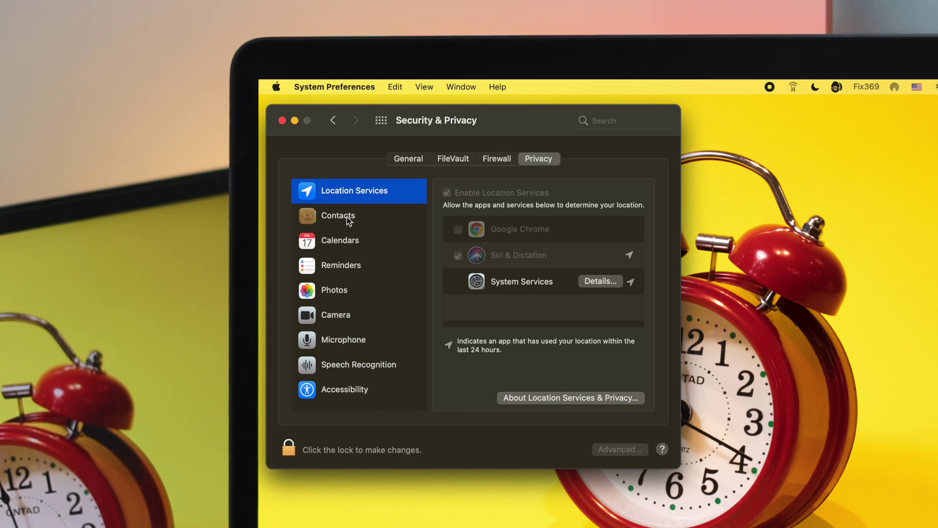
Close and reopen System Preferences to Date & Time, showing the time around 4:26 PM.
click(281, 121)
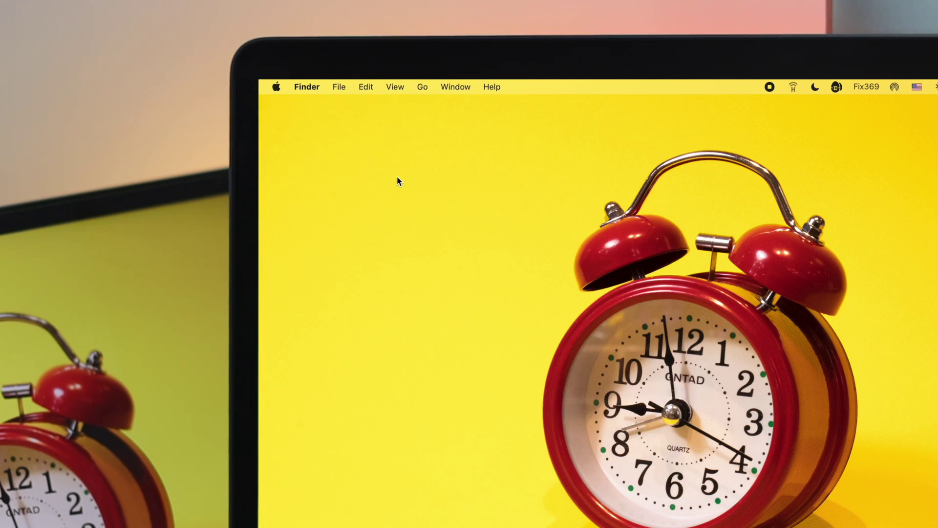
click(277, 86)
click(293, 123)
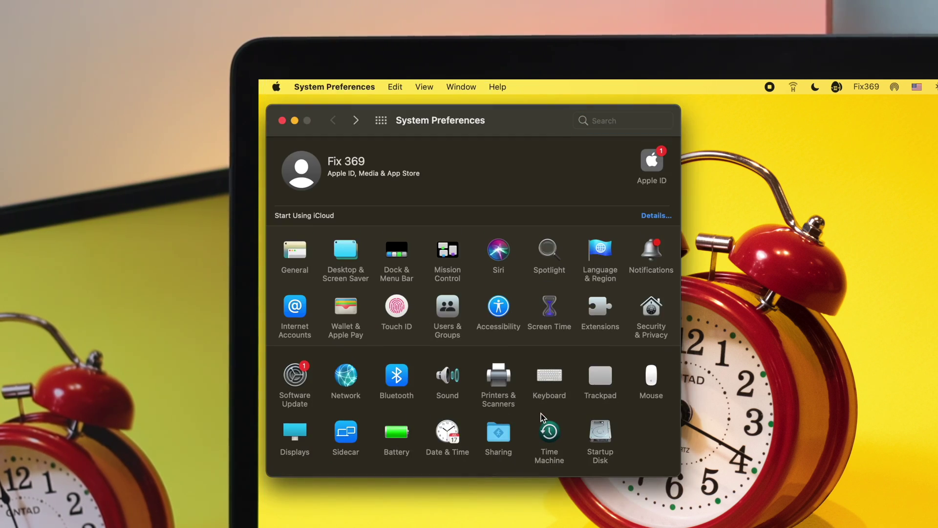
click(447, 433)
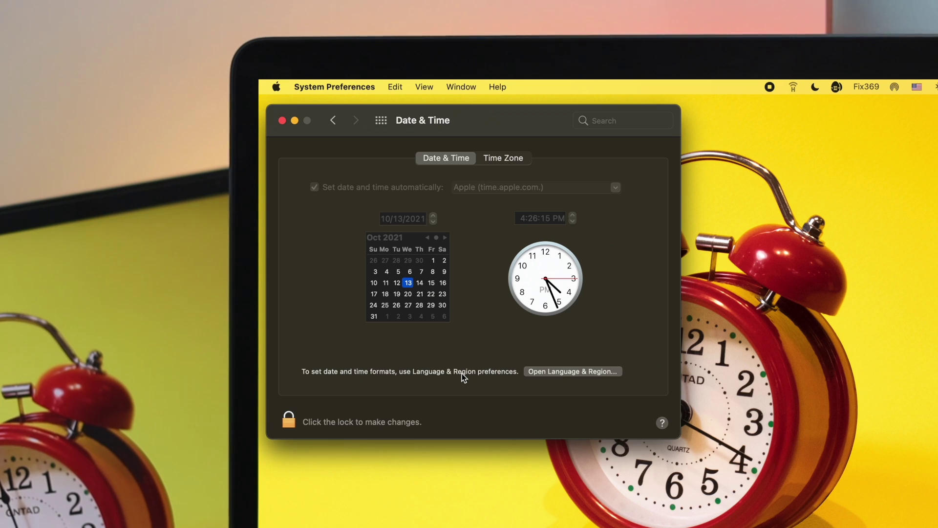